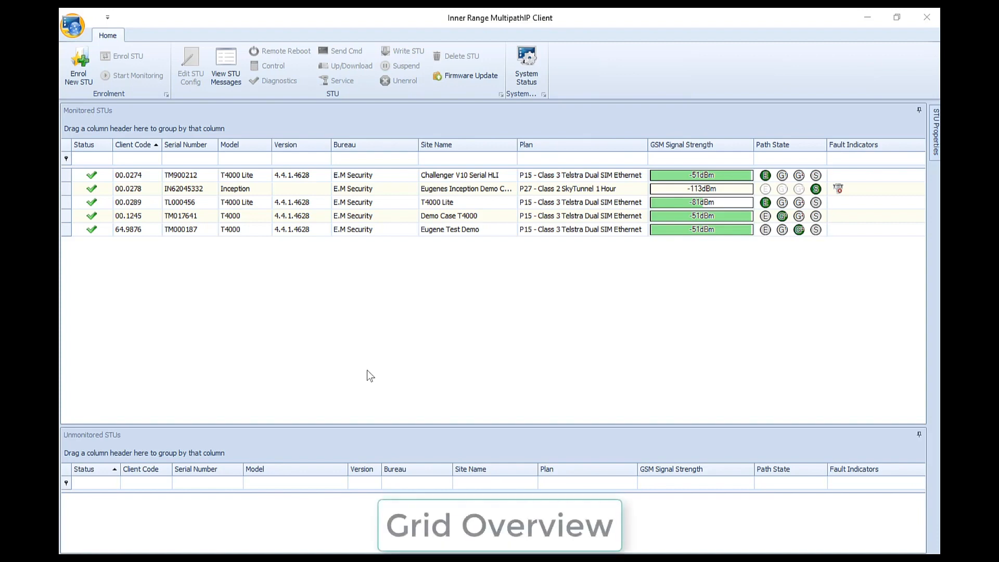
Filter the STU list by serial number 'TL', then clear the filter
{"action": "left_click", "coordinate": [118, 109]}
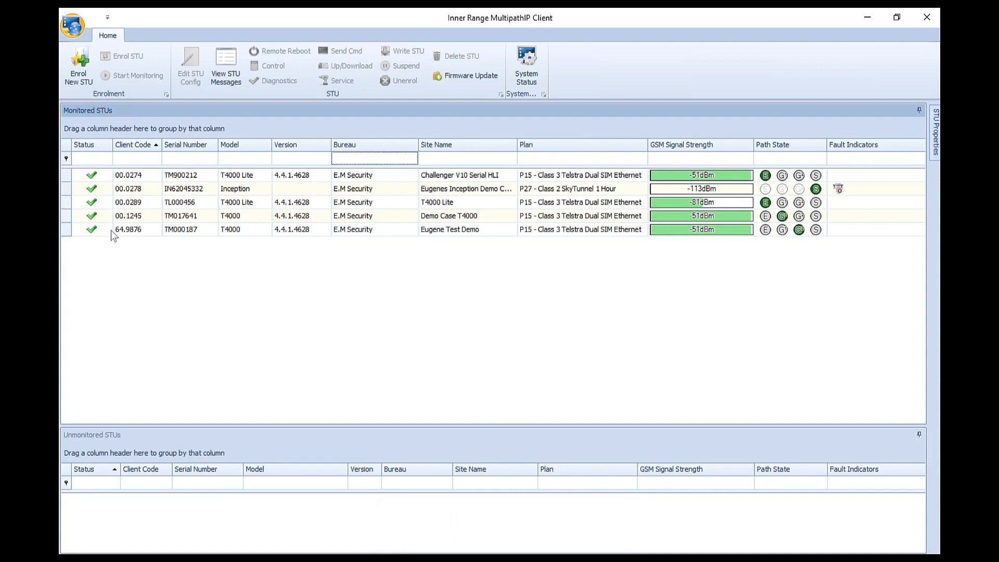
{"action": "left_click", "coordinate": [149, 433]}
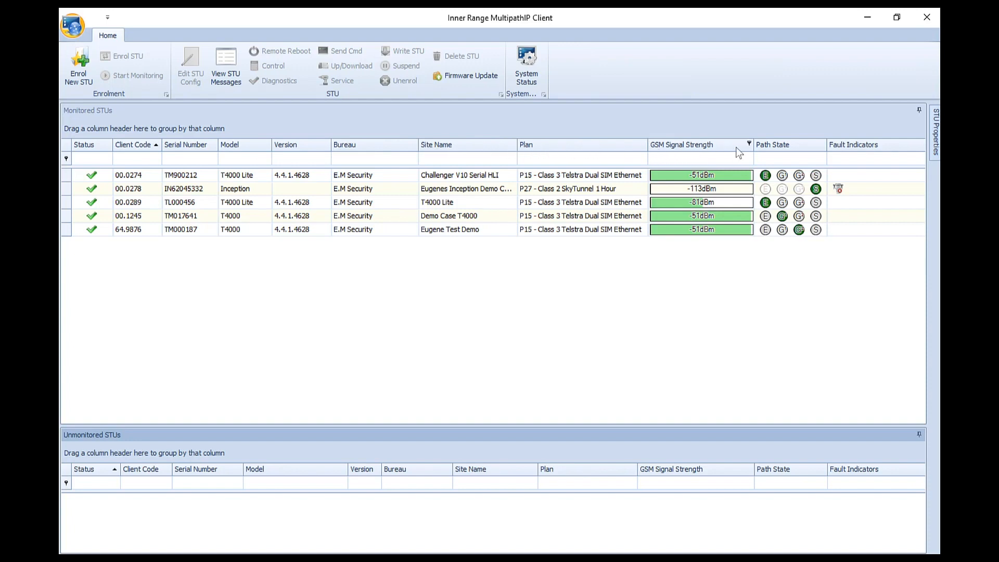
{"action": "left_click", "coordinate": [205, 159]}
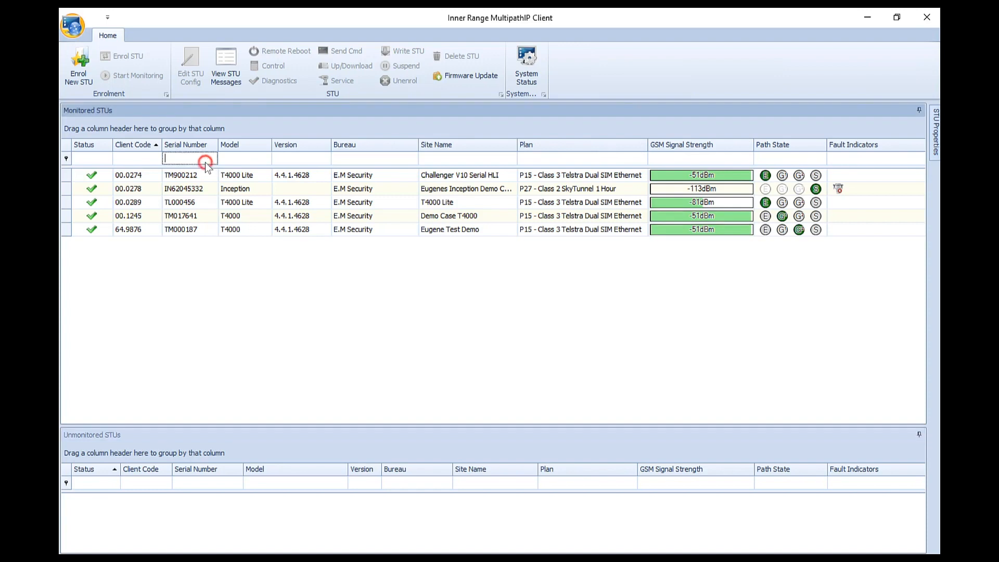
{"action": "type", "text": "TL"}
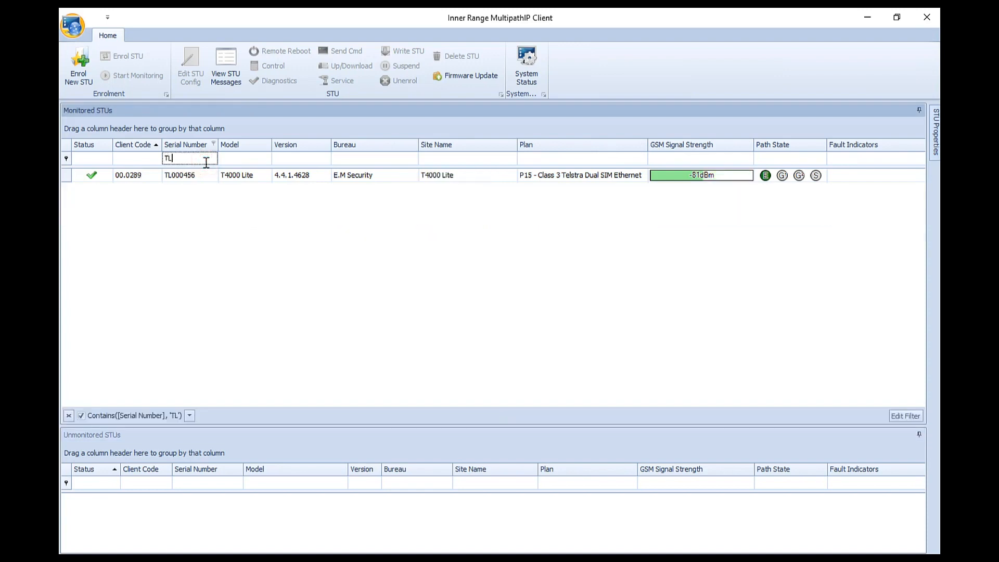
{"action": "key", "text": "BackSpace"}
{"action": "key", "text": "BackSpace"}
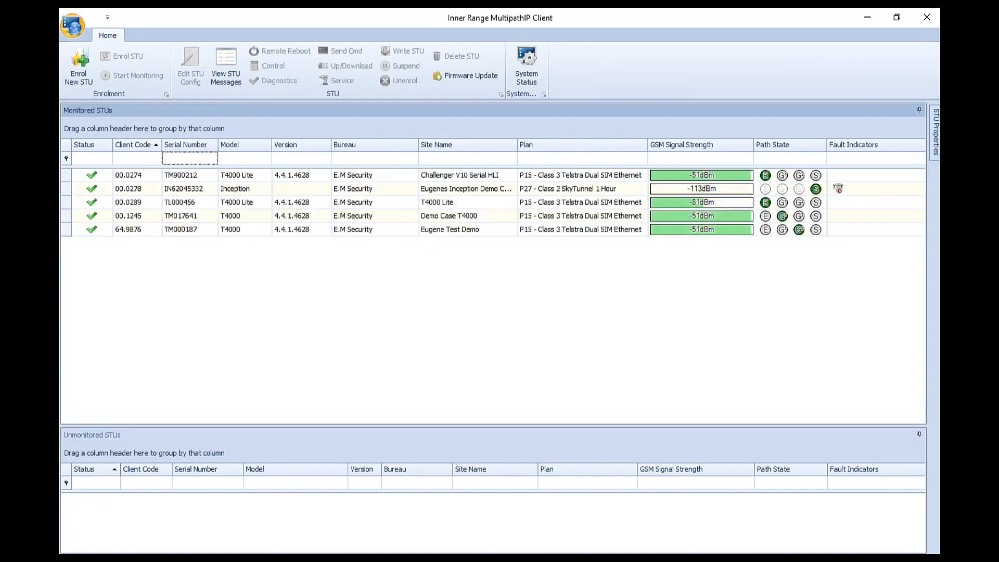
Filter by client code '12', clear it, and sort by client code descending
{"action": "left_click", "coordinate": [145, 161]}
{"action": "type", "text": "12"}
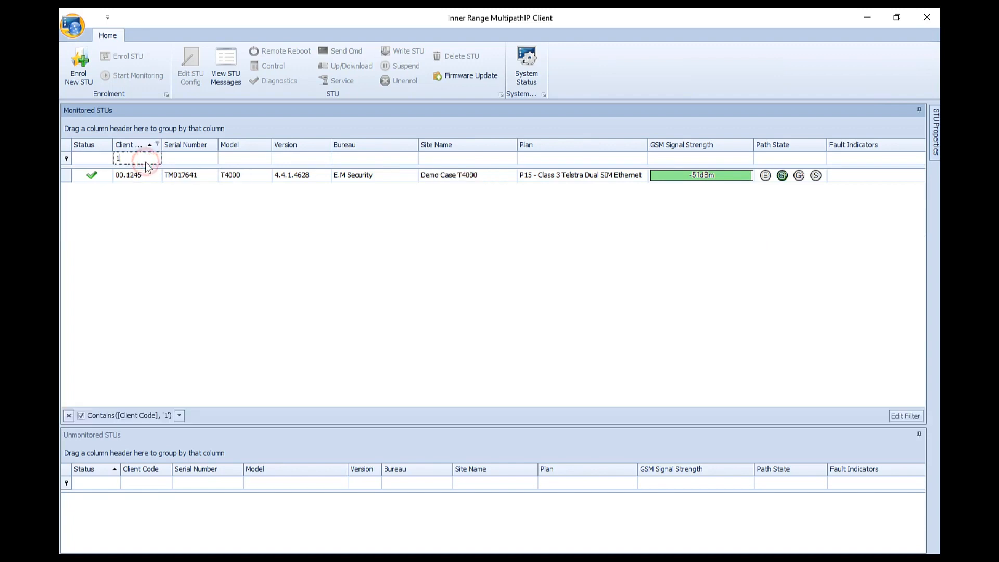
{"action": "key", "text": "BackSpace"}
{"action": "key", "text": "BackSpace"}
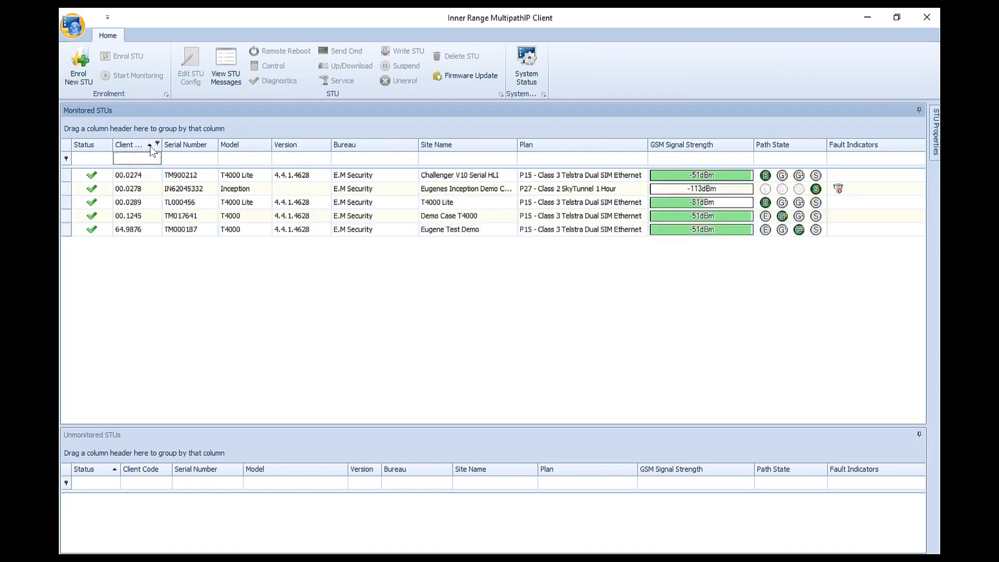
{"action": "left_click", "coordinate": [142, 146]}
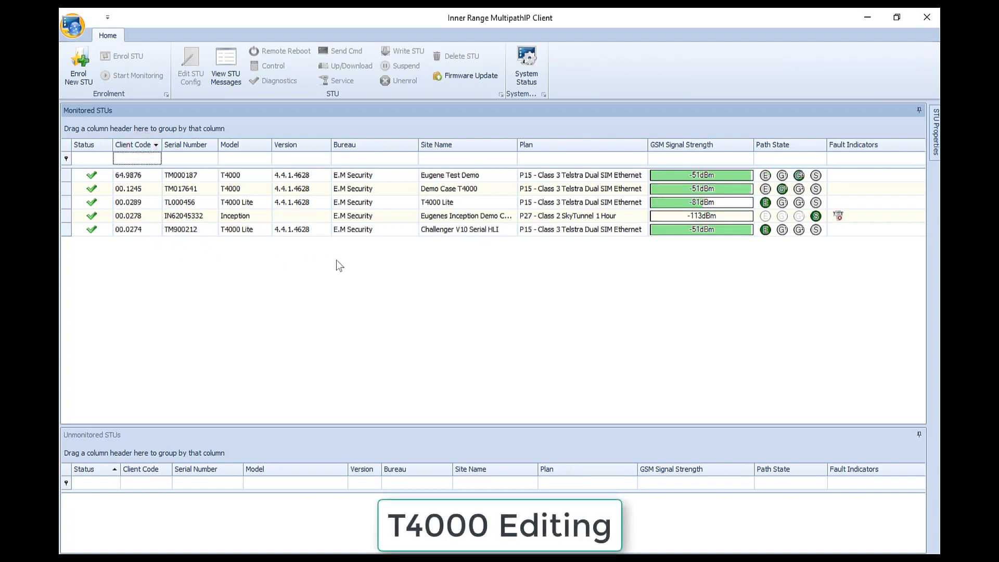
Open the T4000 Lite (00.0289) configuration and prefix its site name with 'Eugene'
{"action": "right_click", "coordinate": [504, 201]}
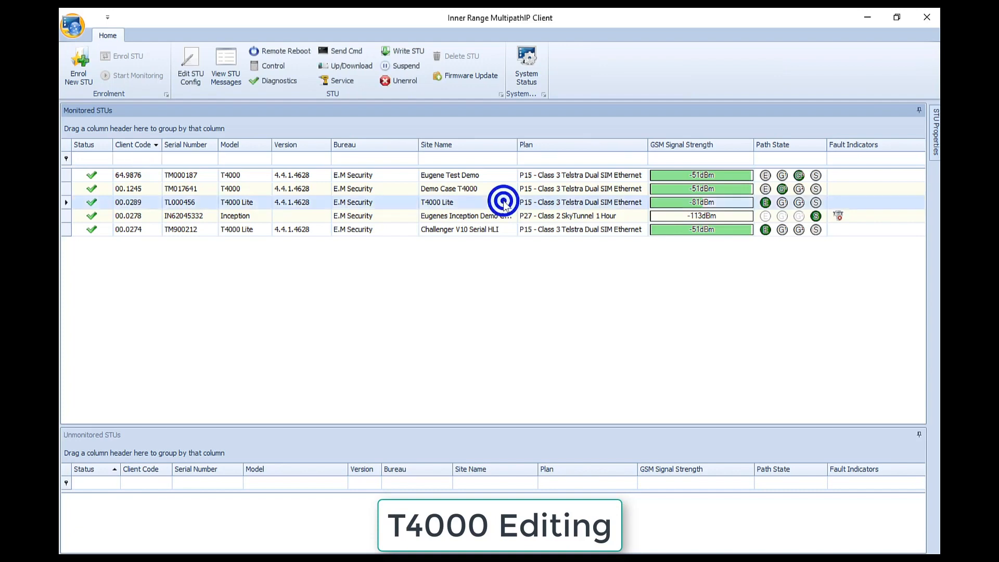
{"action": "left_click", "coordinate": [623, 208]}
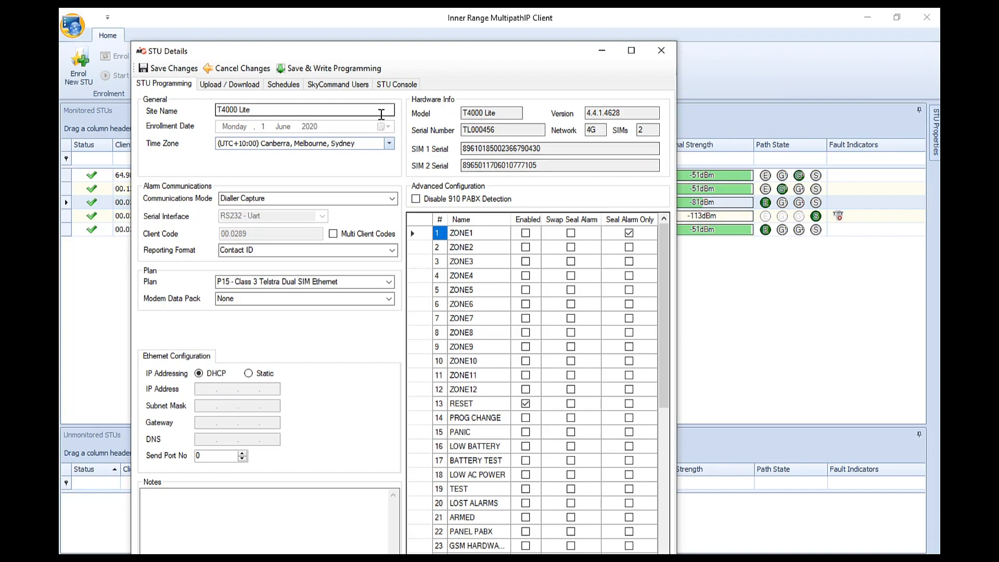
{"action": "left_click", "coordinate": [218, 110]}
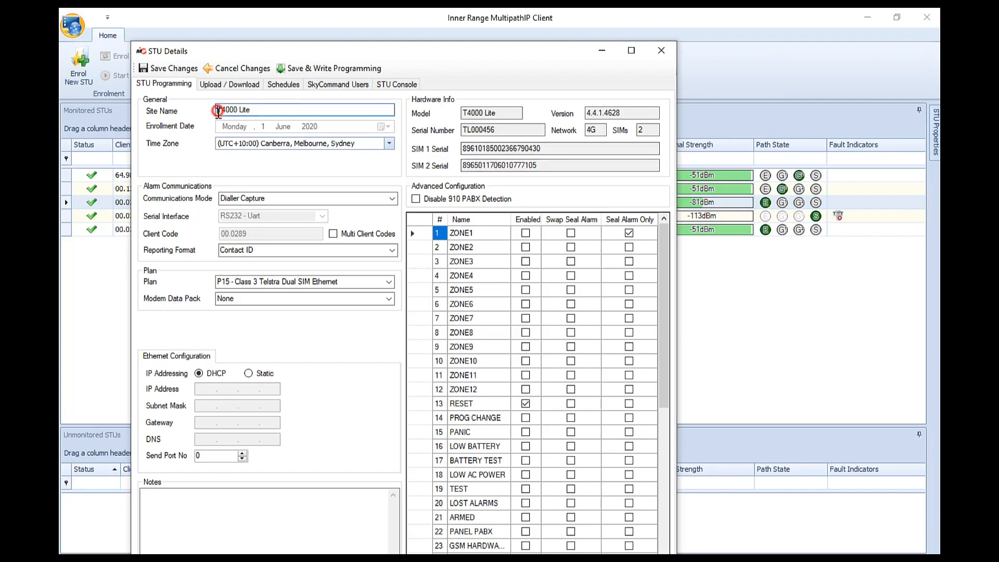
{"action": "type", "text": "Eugene"}
Keep Canberra/Melbourne/Sydney time zone, Dialler Capture, Contact ID, plan P15 and no modem data pack
{"action": "left_click", "coordinate": [388, 144]}
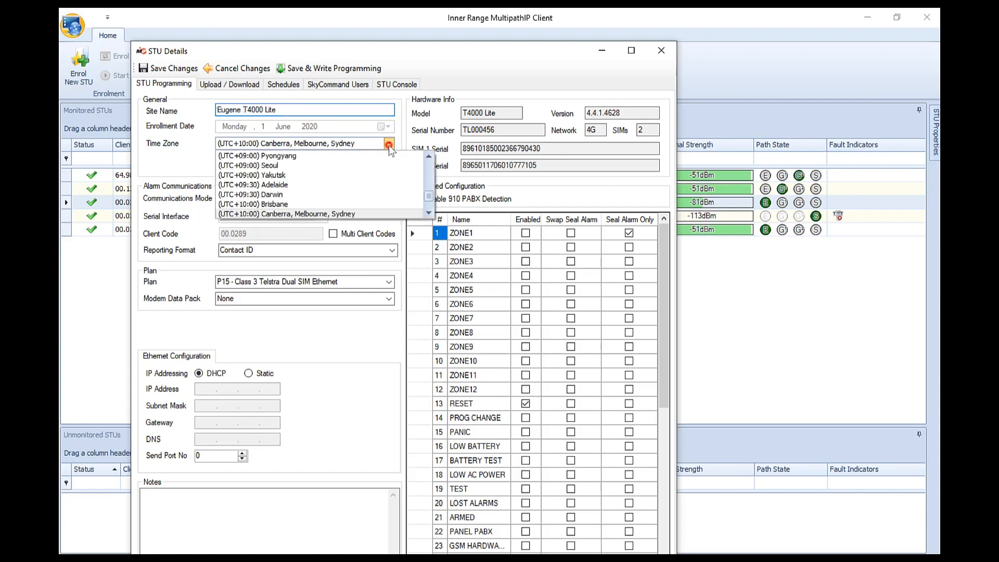
{"action": "left_click", "coordinate": [389, 146]}
{"action": "left_click", "coordinate": [394, 198]}
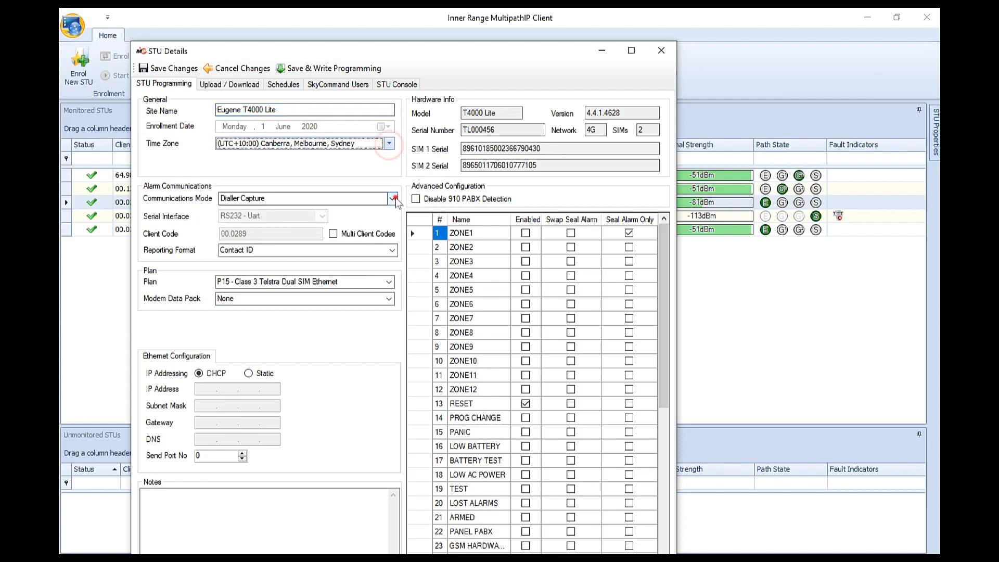
{"action": "left_click", "coordinate": [396, 198]}
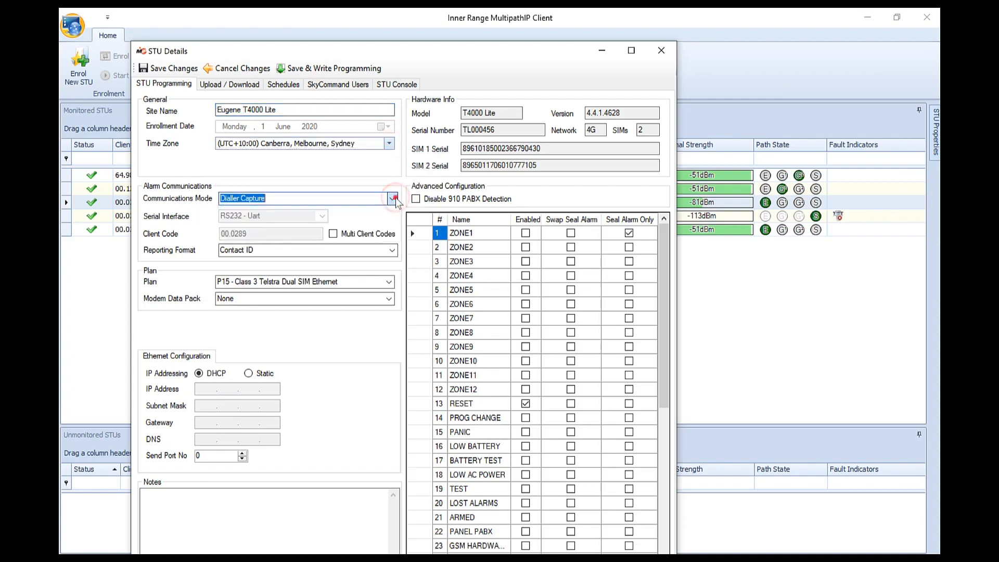
{"action": "left_click", "coordinate": [392, 250]}
{"action": "left_click", "coordinate": [392, 251]}
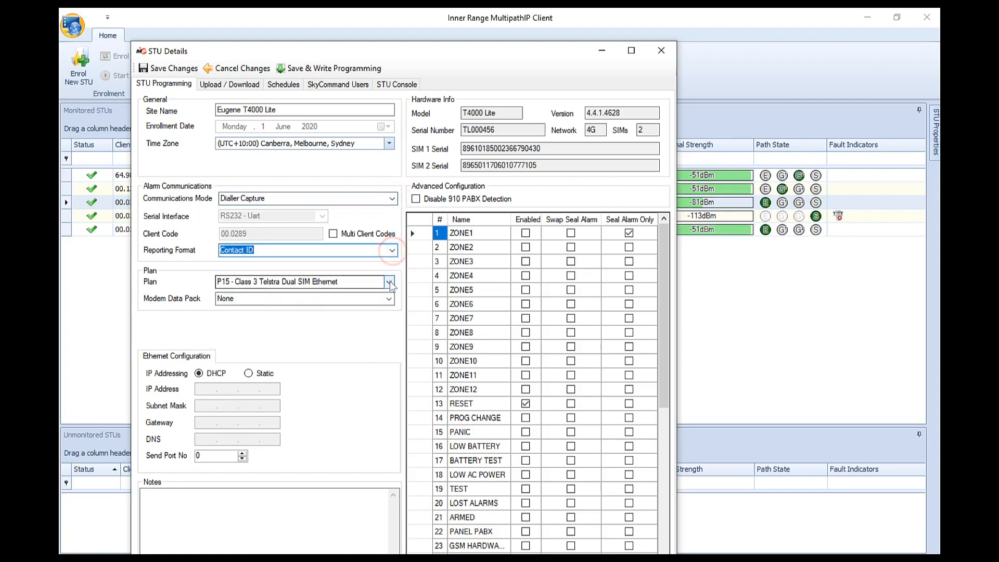
{"action": "left_click", "coordinate": [389, 281]}
{"action": "left_click", "coordinate": [389, 281]}
{"action": "left_click", "coordinate": [388, 297]}
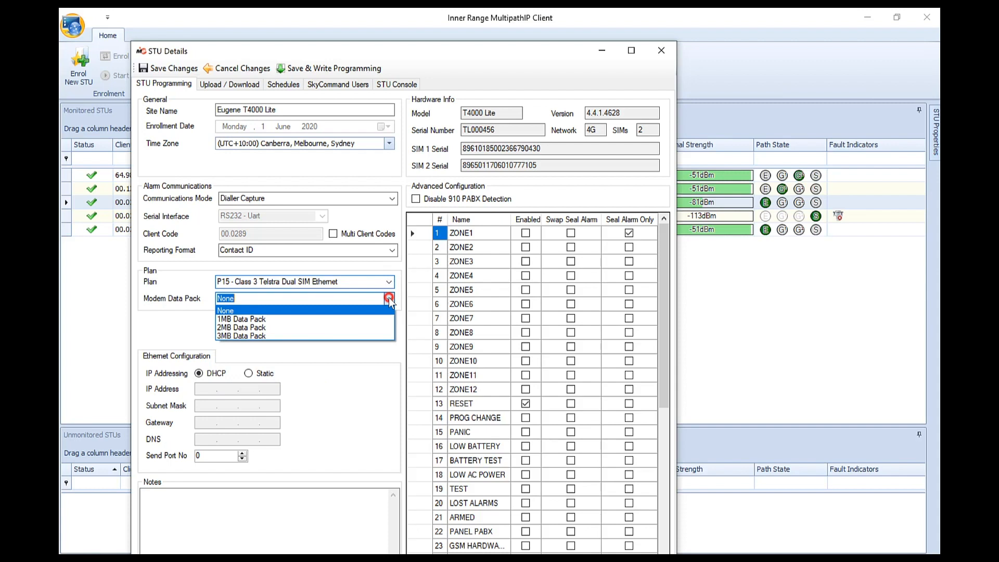
{"action": "left_click", "coordinate": [389, 298]}
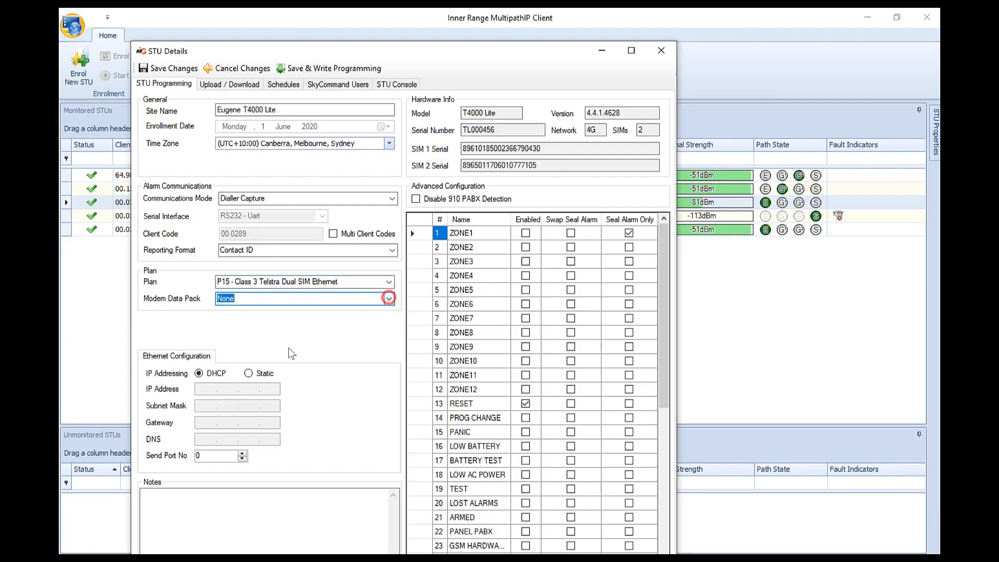
Try static IP addressing, revert to DHCP, and view the Upload / Download settings
{"action": "left_click", "coordinate": [248, 373]}
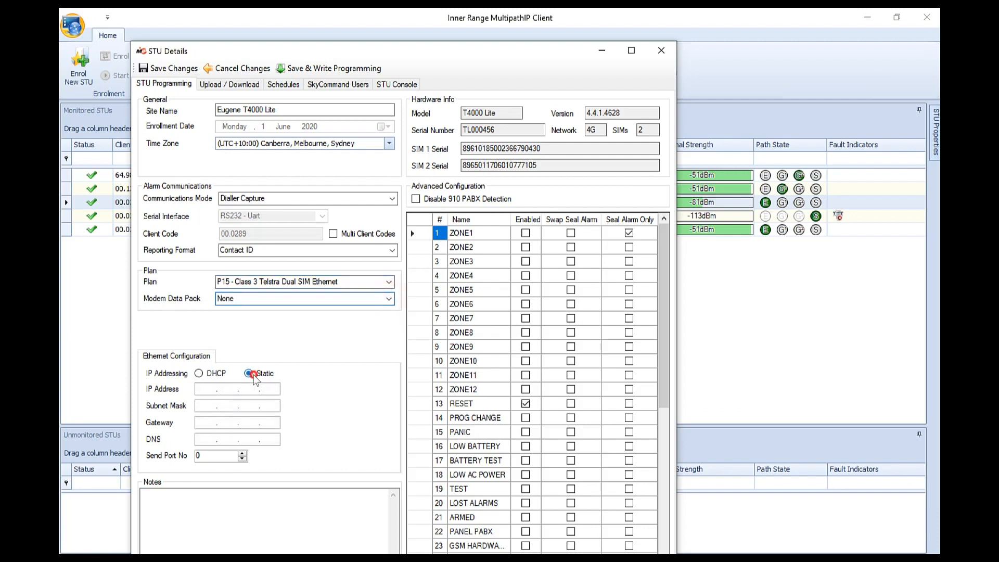
{"action": "left_click", "coordinate": [198, 374]}
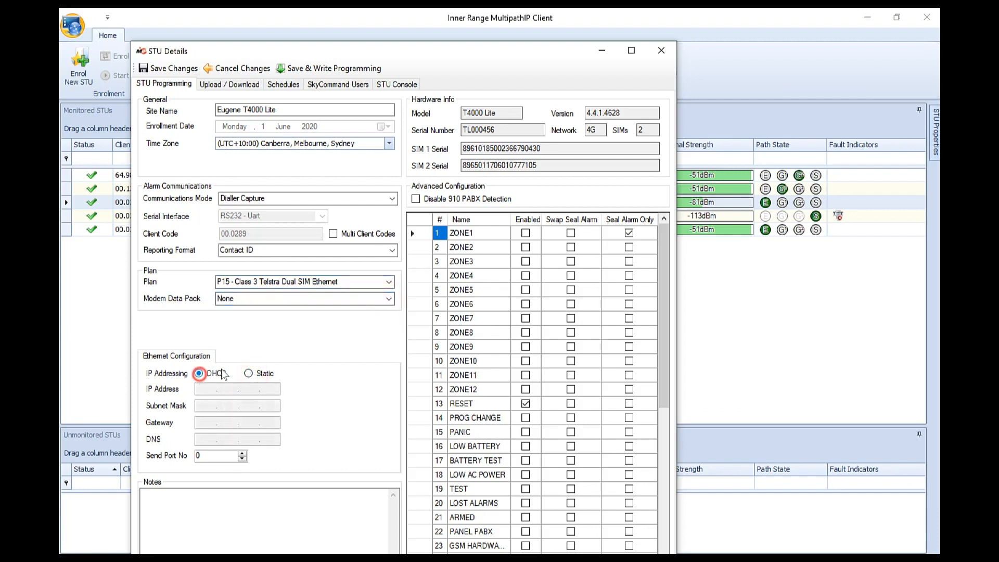
{"action": "left_click", "coordinate": [244, 85]}
Keep Concept 3/4K Serial panel type and add a SkyCommand remote user by e-mail address
{"action": "left_click", "coordinate": [594, 150]}
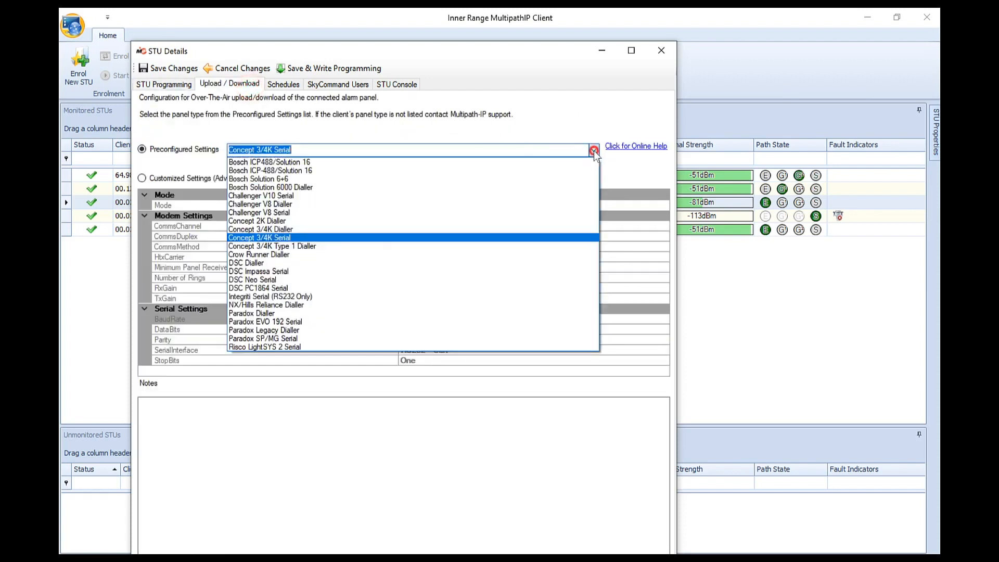
{"action": "left_click", "coordinate": [594, 150]}
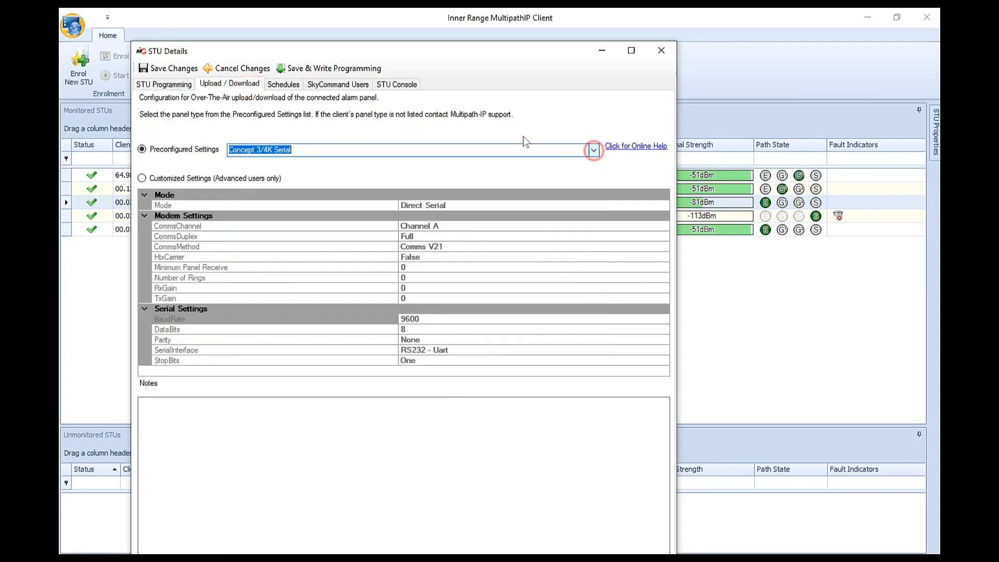
{"action": "left_click", "coordinate": [363, 85]}
{"action": "left_click", "coordinate": [191, 117]}
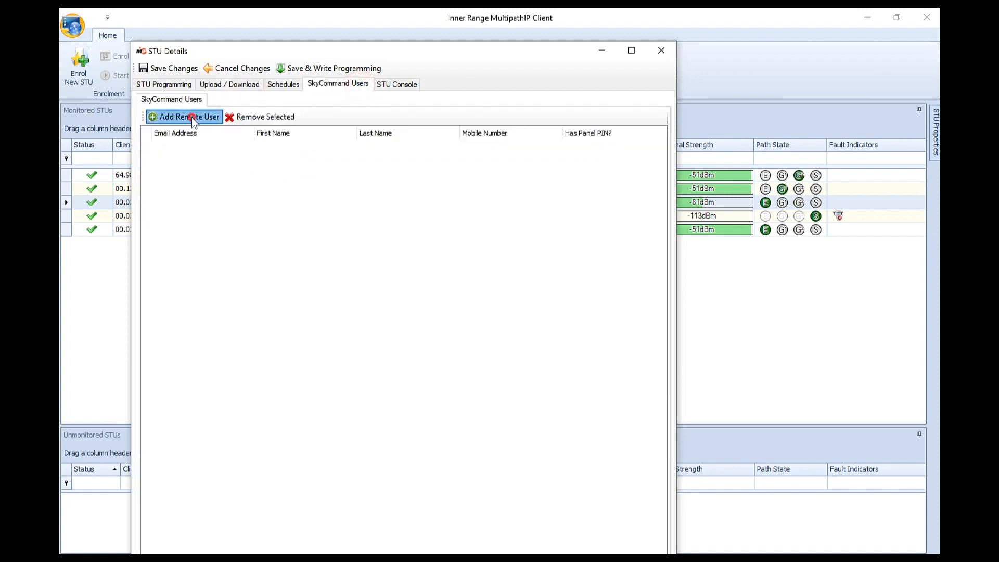
{"action": "left_click", "coordinate": [487, 338]}
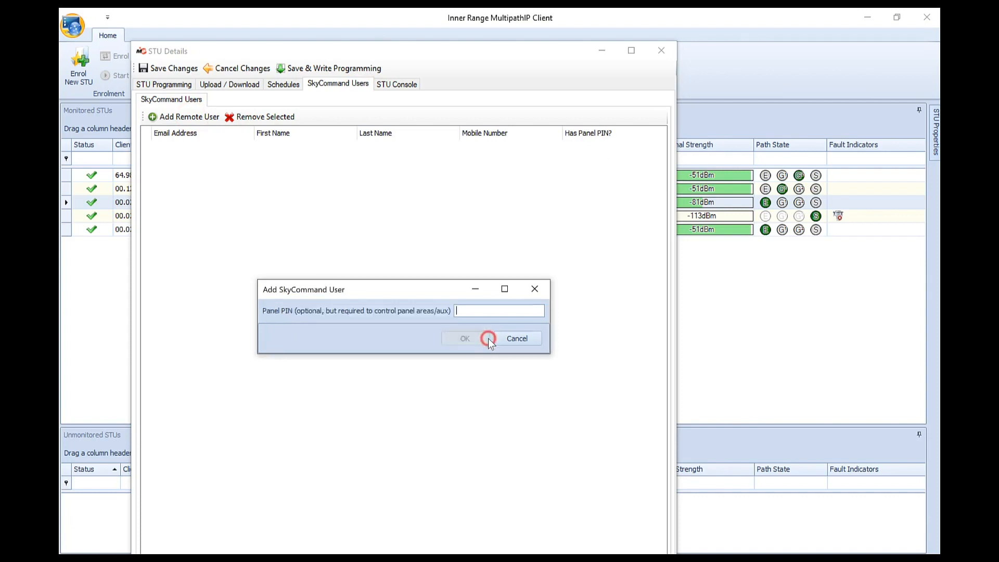
Enter the user's panel PIN, save and write programming, and close the STU Details
{"action": "type", "text": "1234"}
{"action": "left_click", "coordinate": [488, 338]}
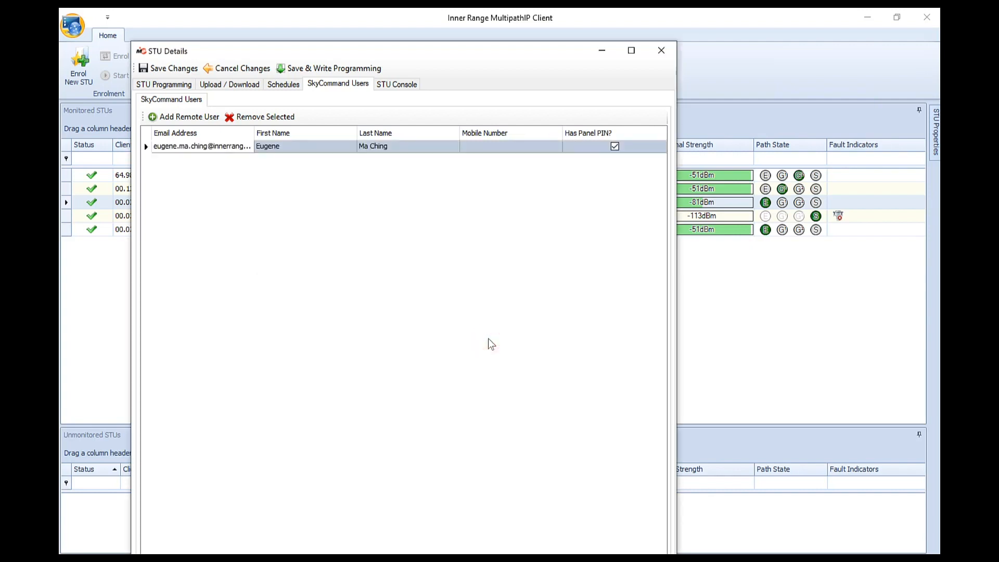
{"action": "left_click", "coordinate": [368, 68]}
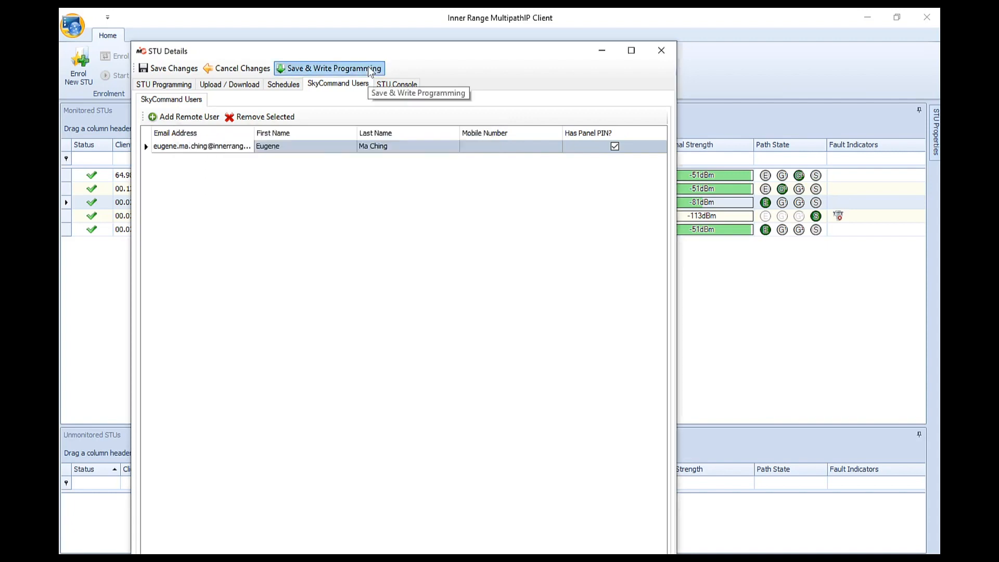
{"action": "left_click", "coordinate": [673, 52]}
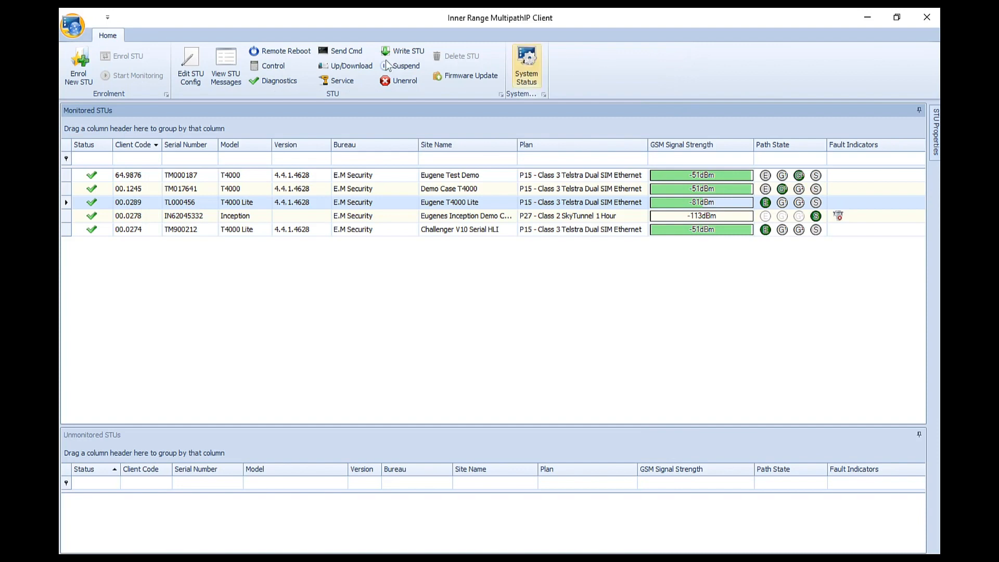
In STU Communications Diagnostics, swap the T4000 Lite's SIM card to SIM 2, then close it
{"action": "left_click", "coordinate": [272, 82]}
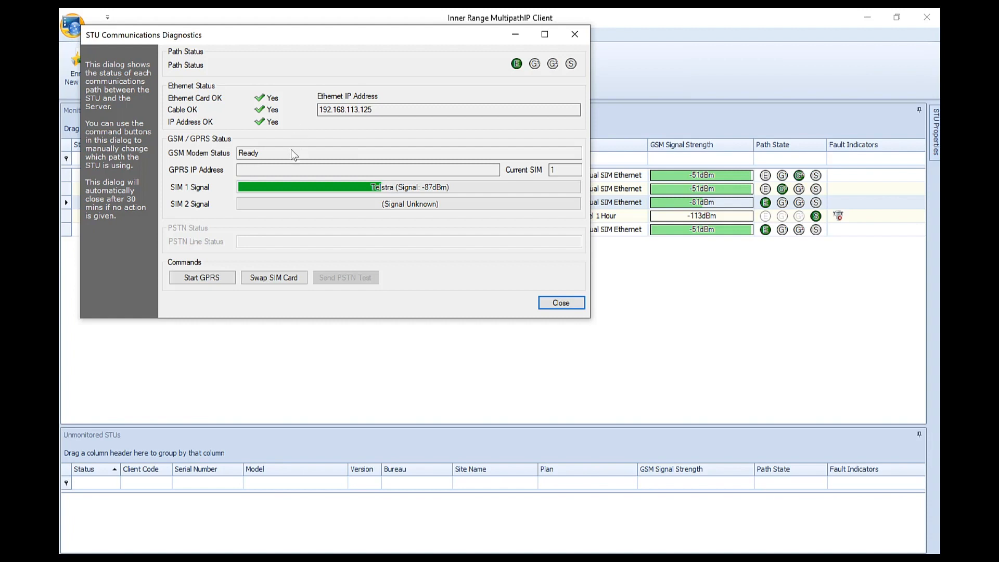
{"action": "left_click", "coordinate": [280, 280]}
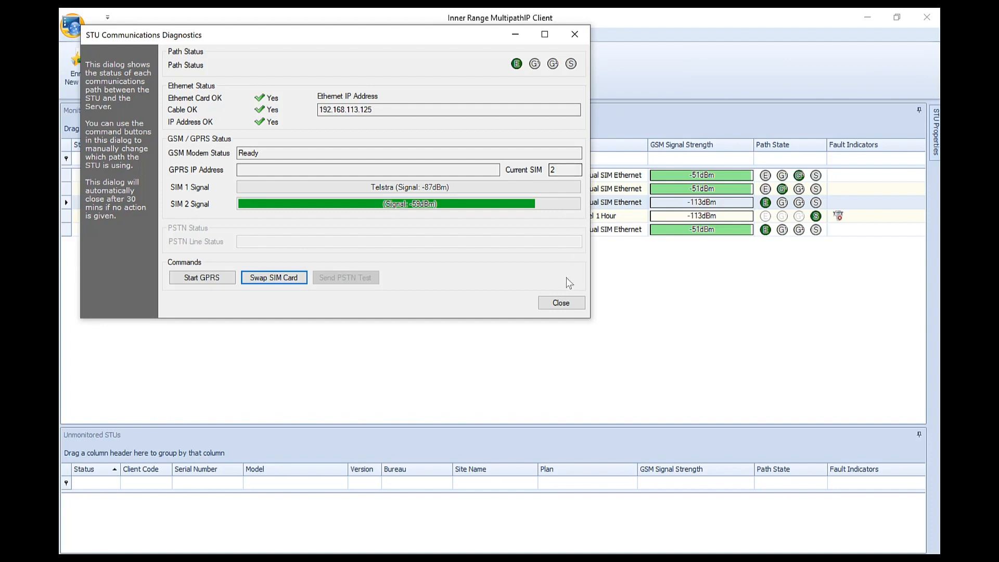
{"action": "left_click", "coordinate": [561, 303]}
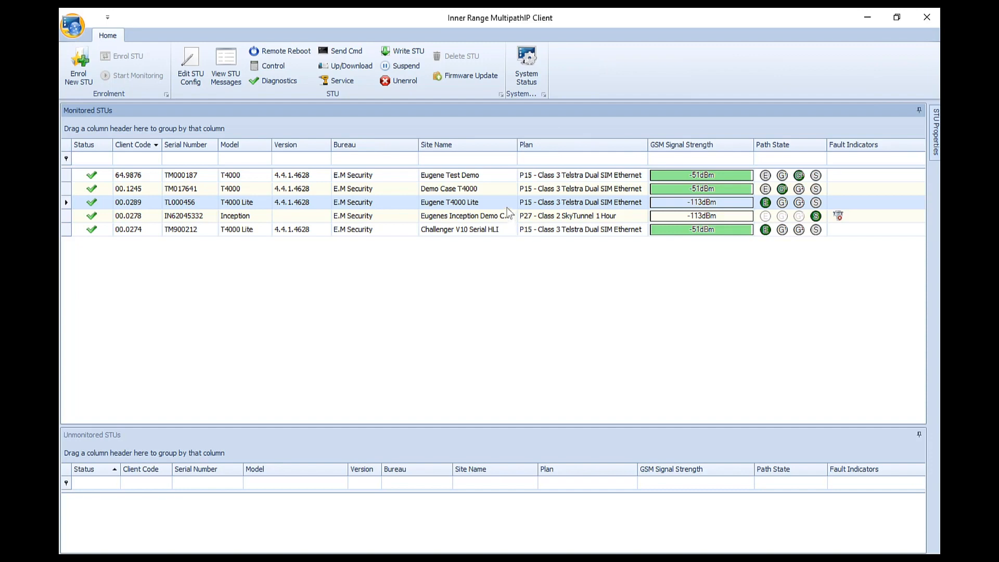
{"action": "left_click", "coordinate": [500, 190]}
{"action": "right_click", "coordinate": [500, 190]}
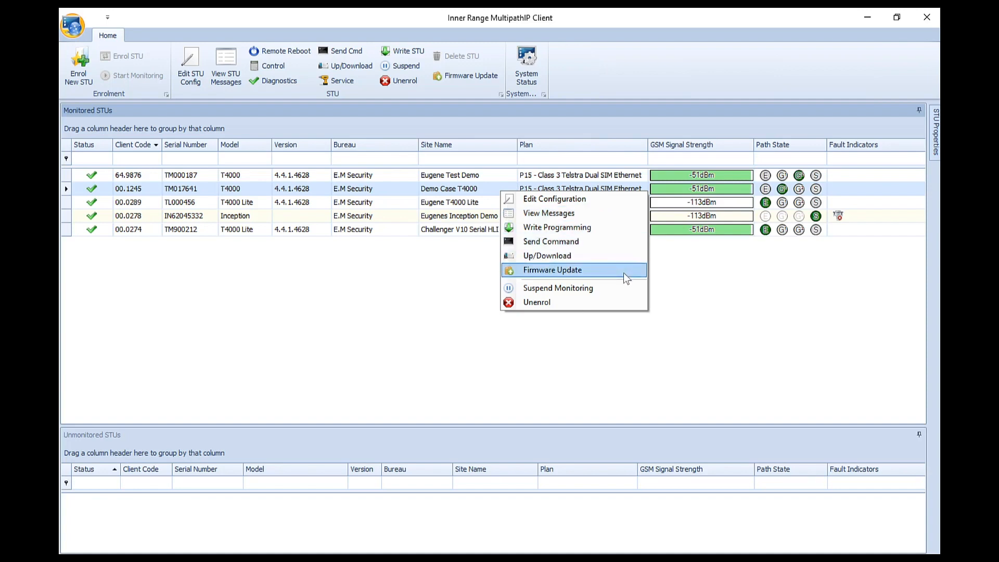
{"action": "left_click", "coordinate": [631, 219]}
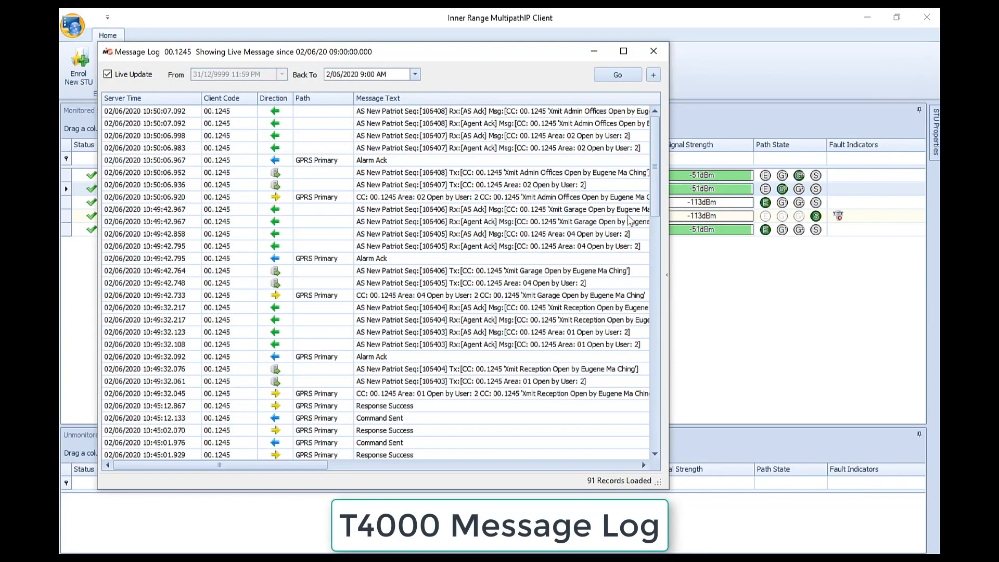
{"action": "left_click", "coordinate": [624, 54]}
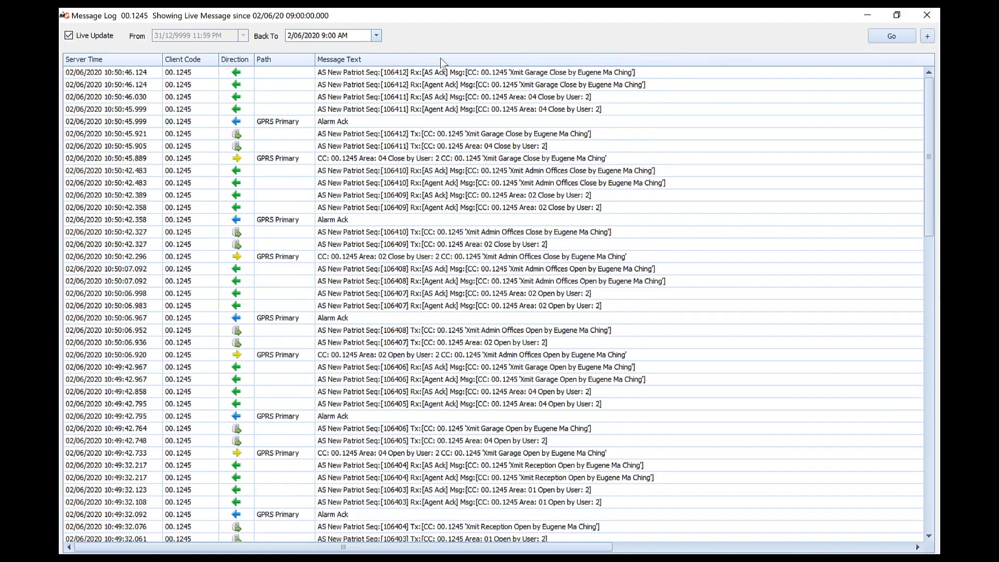
{"action": "left_click", "coordinate": [376, 36]}
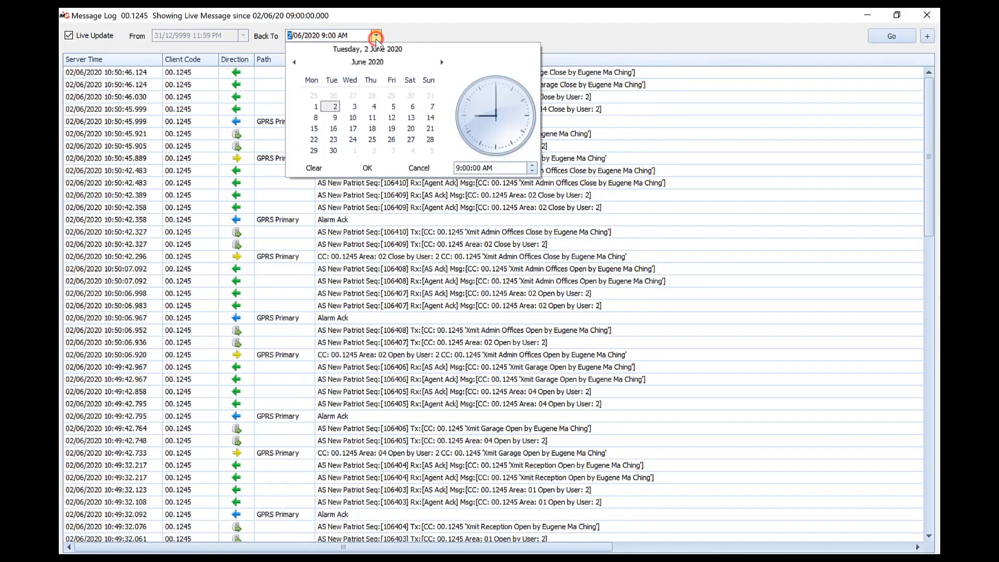
{"action": "left_click", "coordinate": [319, 107]}
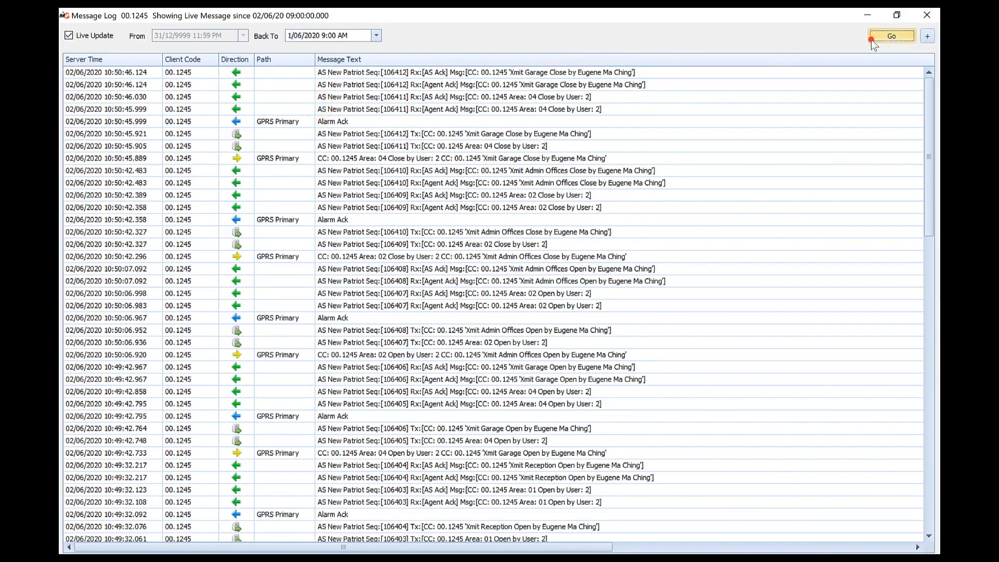
{"action": "left_click", "coordinate": [872, 39]}
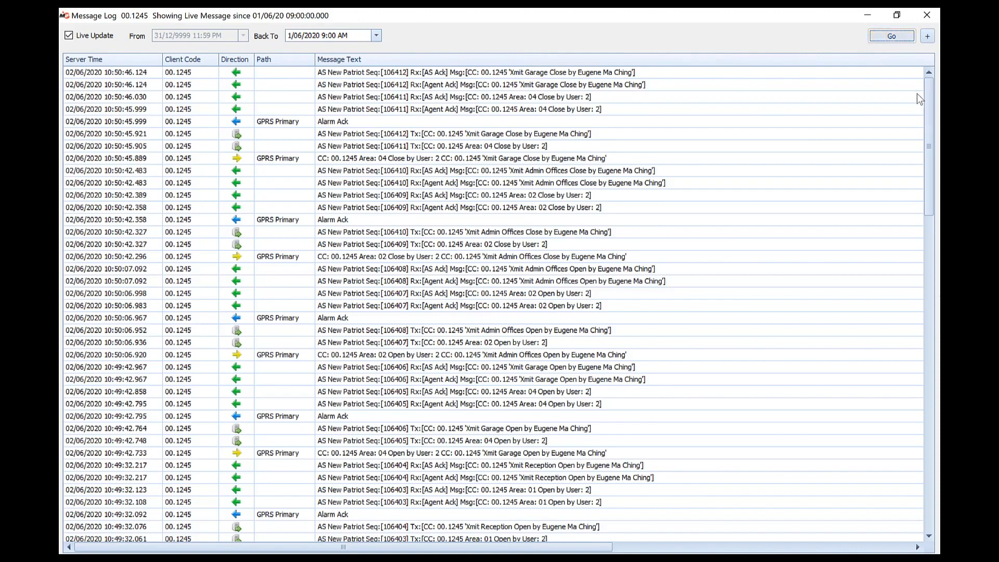
{"action": "left_click_drag", "start_coordinate": [930, 108], "coordinate": [929, 341]}
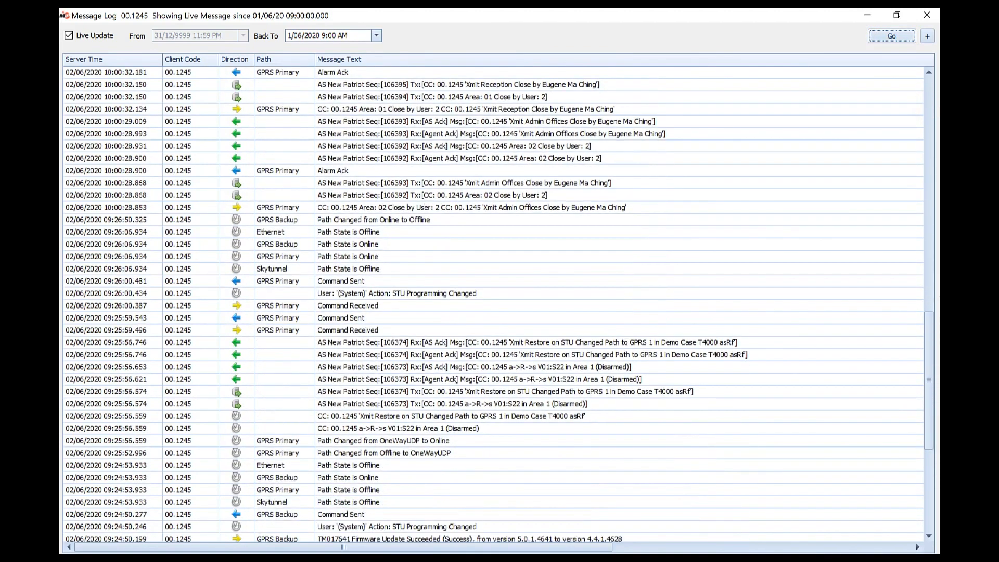
{"action": "left_click", "coordinate": [923, 16]}
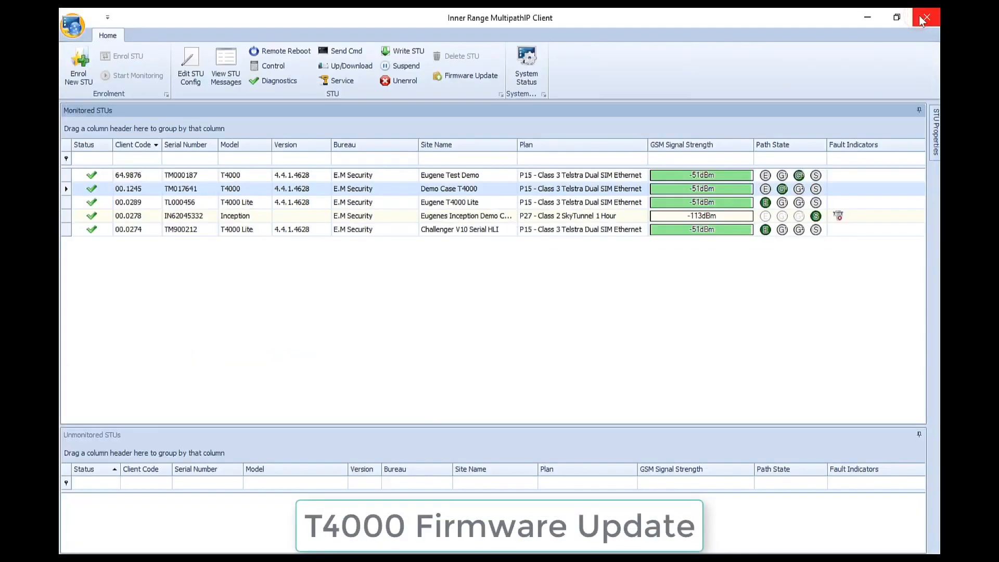
{"action": "right_click", "coordinate": [509, 193]}
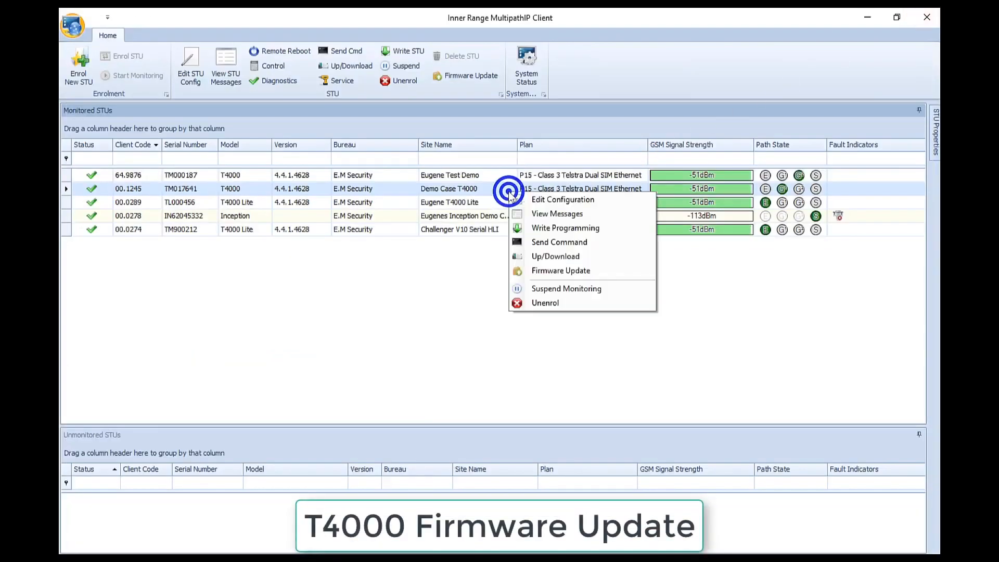
{"action": "left_click", "coordinate": [608, 276]}
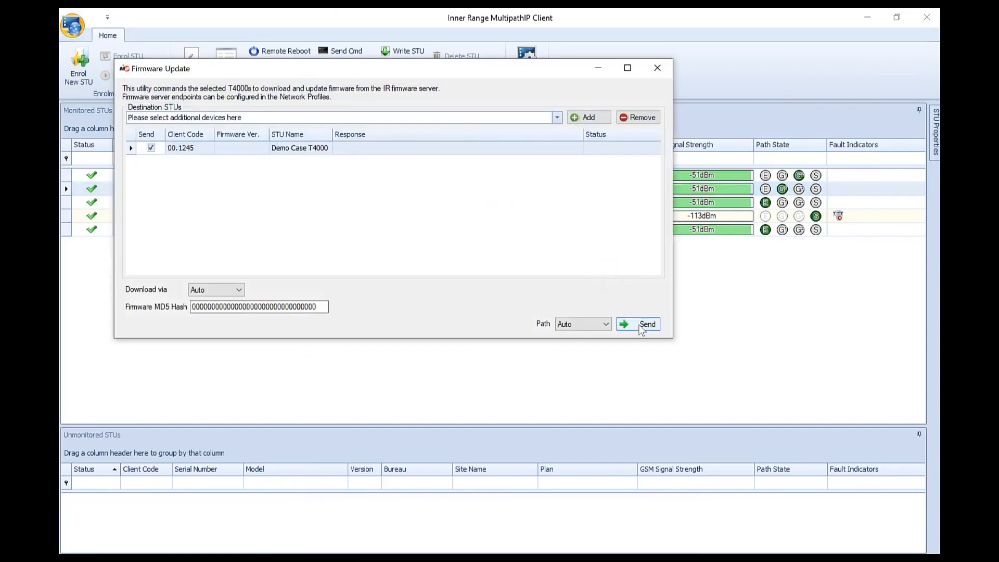
{"action": "left_click", "coordinate": [654, 70]}
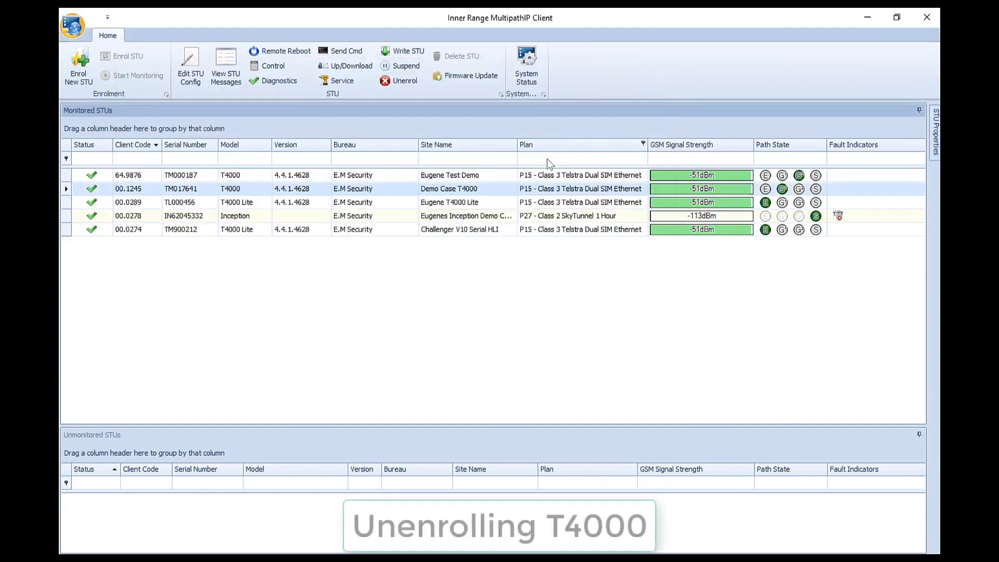
Unenrol the T4000 Lite TL000456 from the monitored STUs
{"action": "left_click", "coordinate": [498, 202]}
{"action": "right_click", "coordinate": [497, 202]}
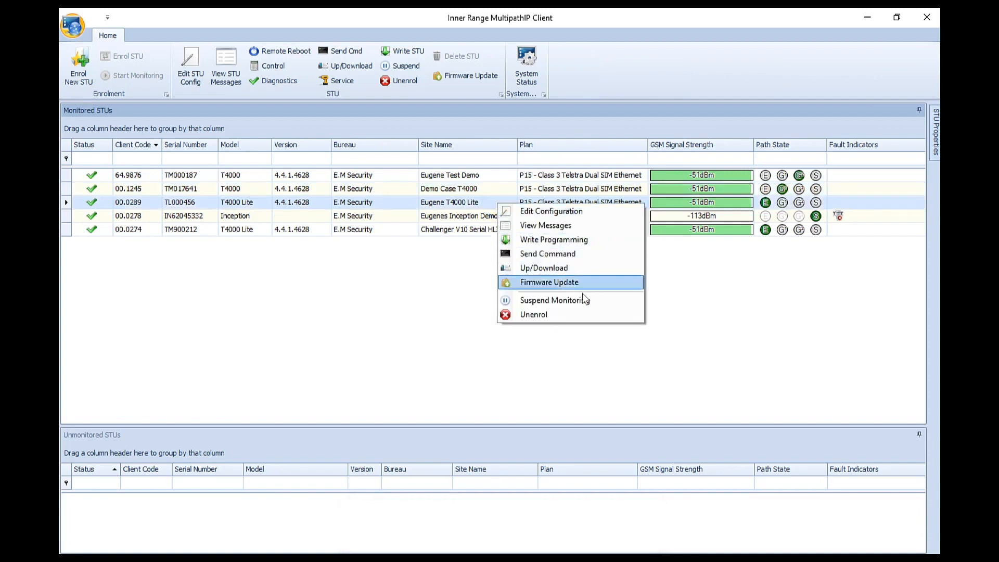
{"action": "left_click", "coordinate": [615, 316]}
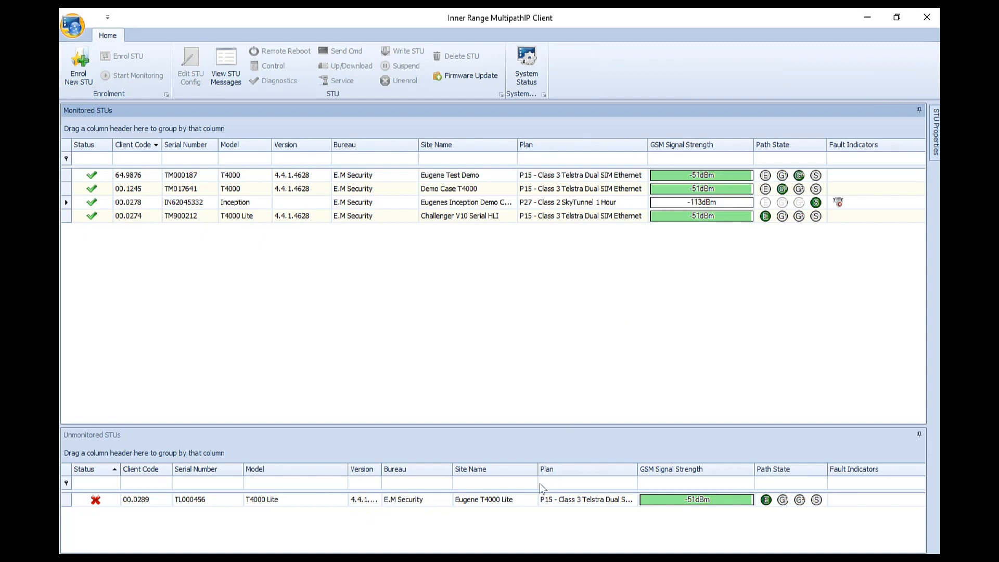
Delete the unmonitored TL000456 unit and confirm the deletion
{"action": "right_click", "coordinate": [536, 503]}
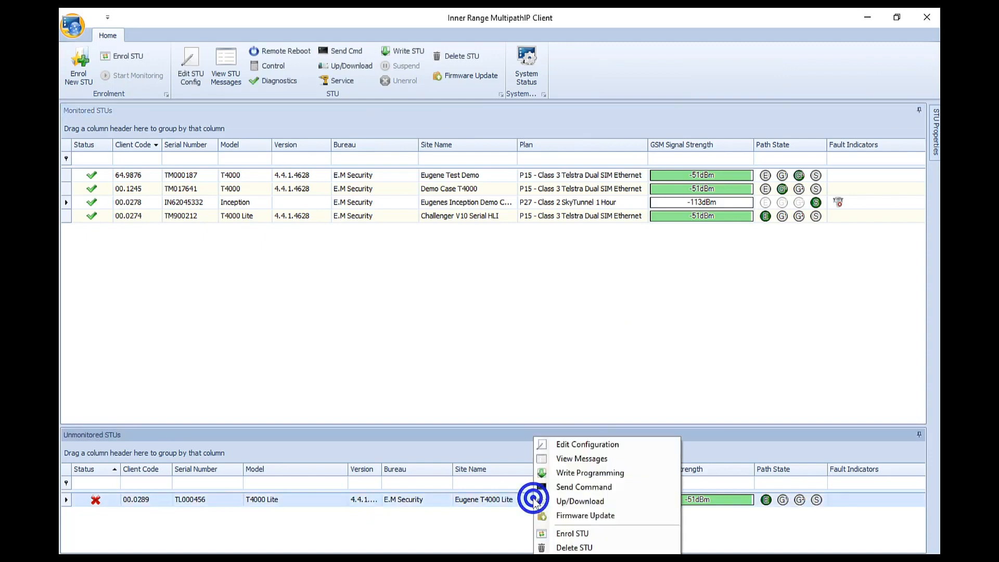
{"action": "left_click", "coordinate": [601, 548]}
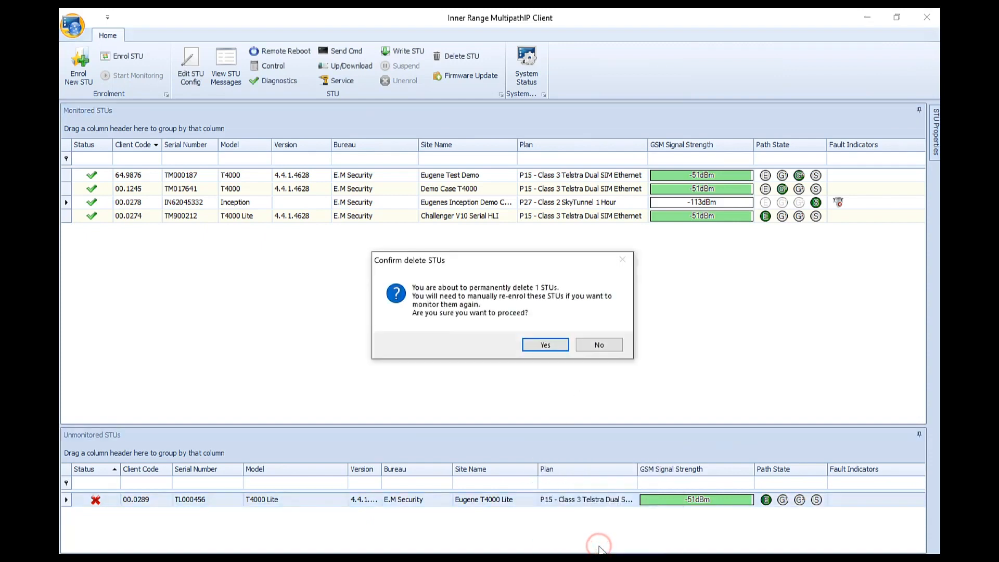
{"action": "left_click", "coordinate": [531, 350]}
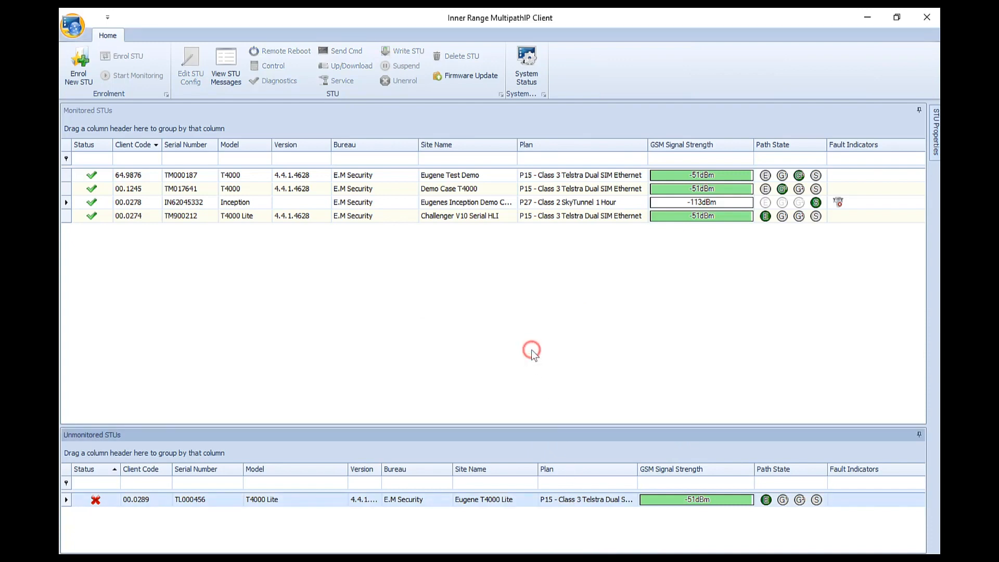